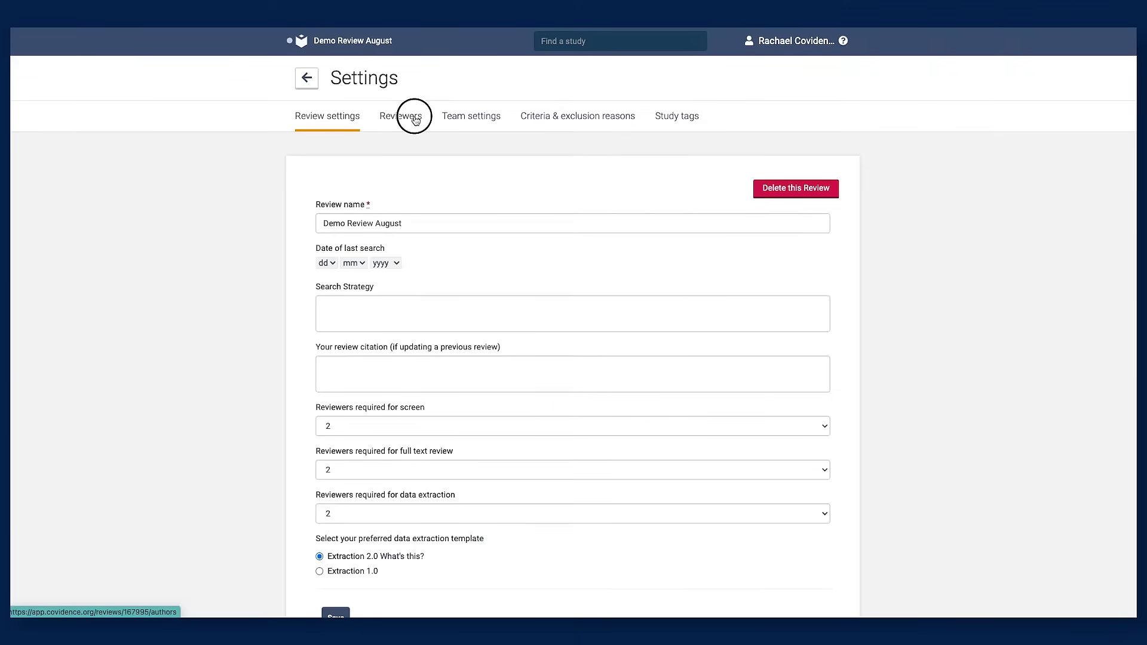
- Review the team's reviewer list, then start and cancel an invitation for another reviewer
left_click(414, 118)
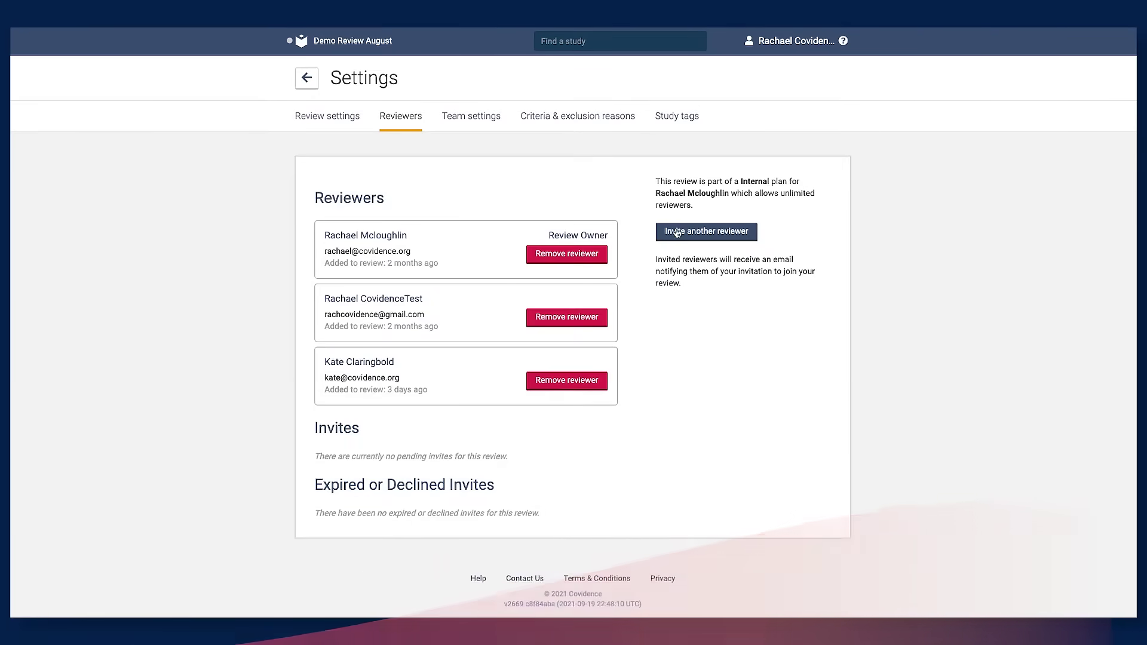
left_click(677, 232)
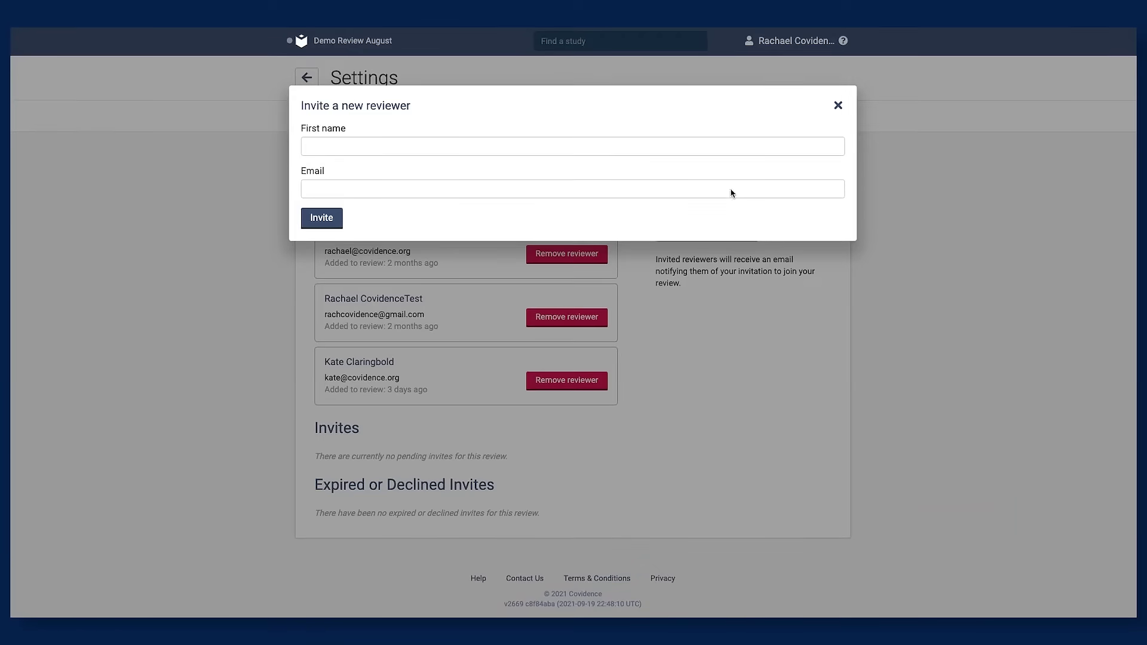
left_click(838, 106)
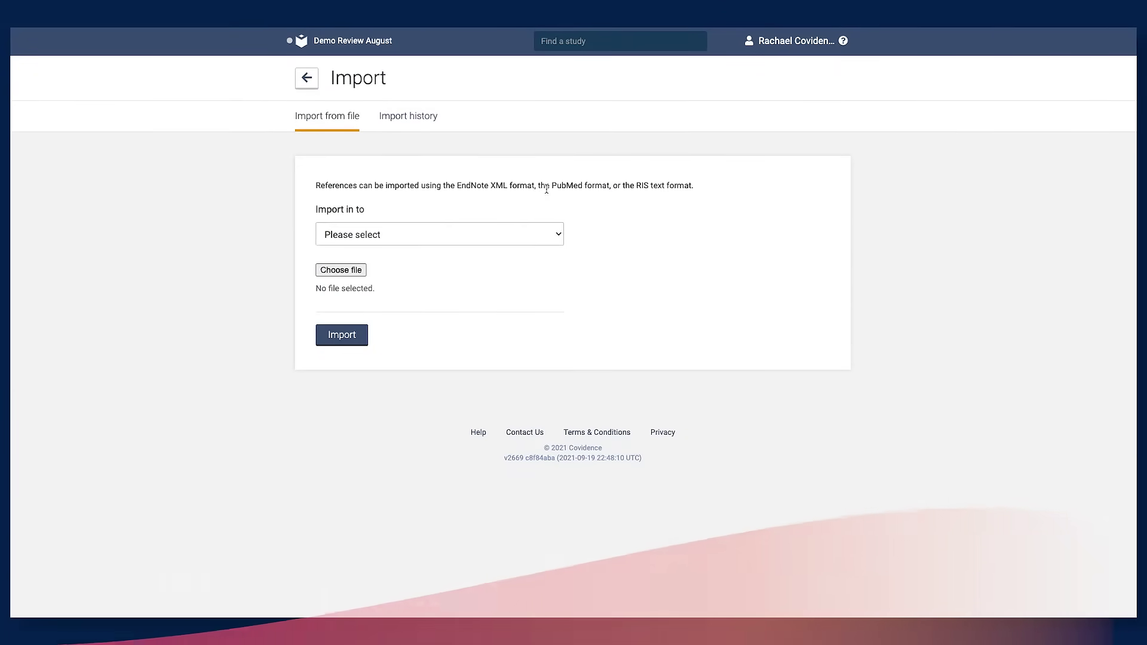
- Check the import stage options without choosing one, then view the removed duplicate references
left_click(534, 241)
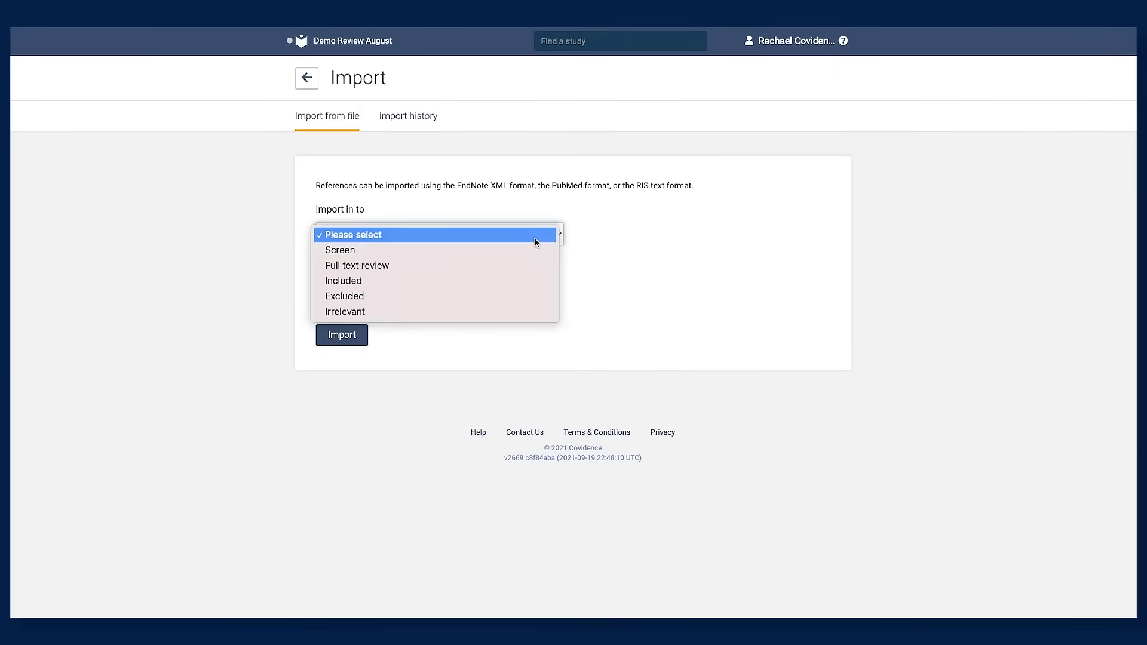
left_click(616, 238)
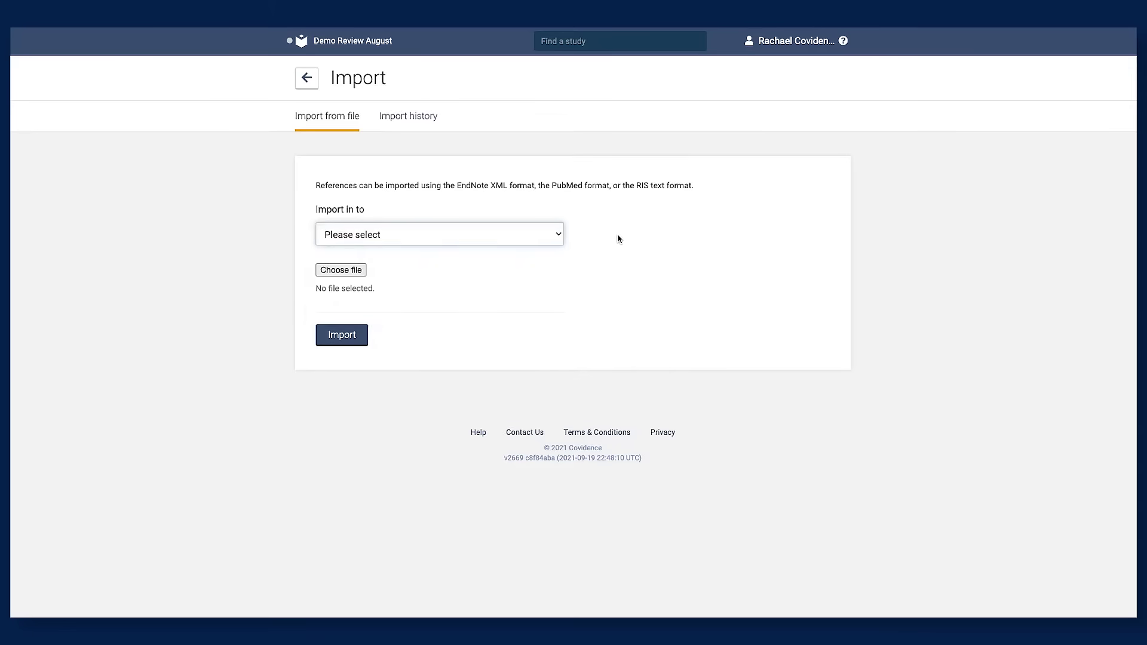
left_click(354, 330)
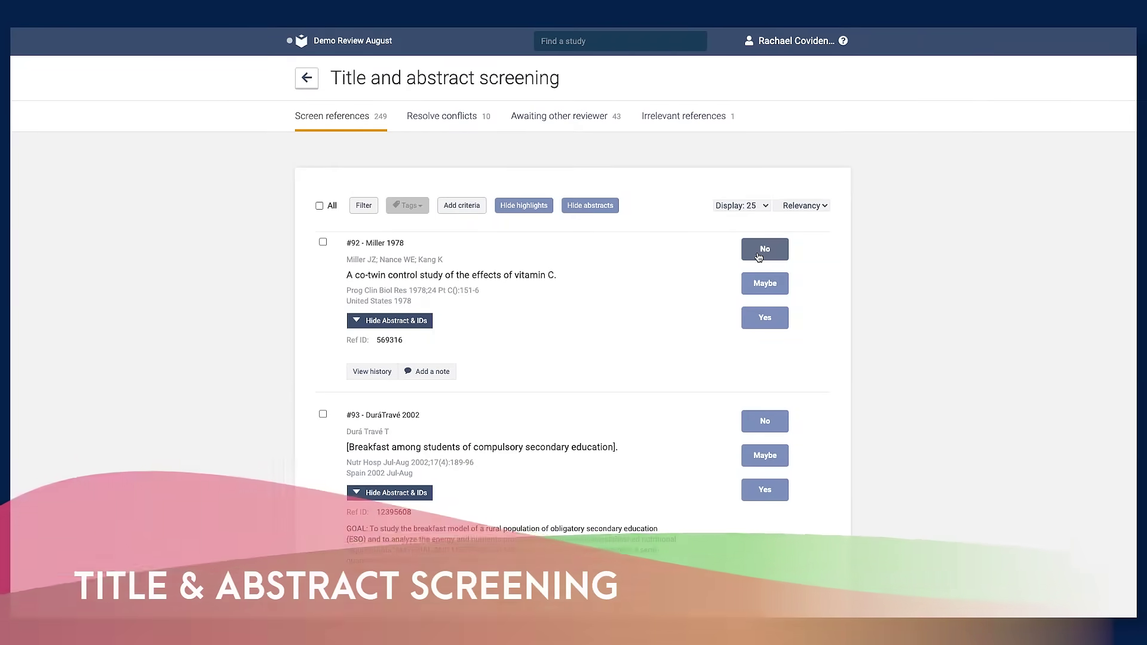
- Vote to exclude study #92, the vitamin C co-twin study, and check the keyword filter
left_click(758, 256)
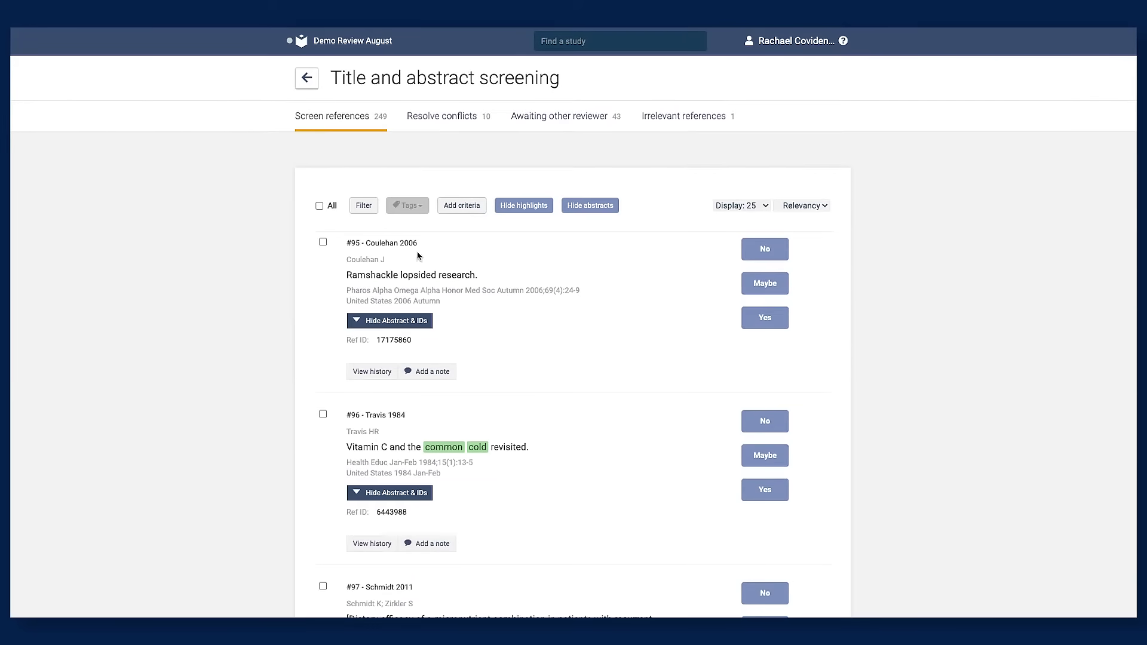
left_click(363, 207)
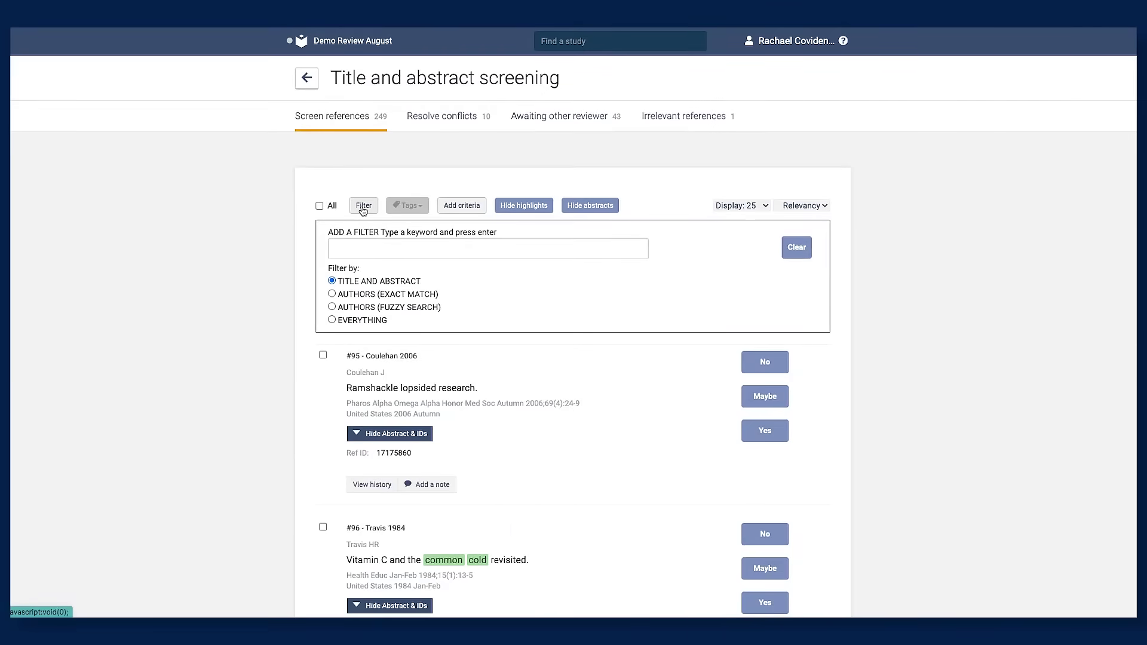
left_click(363, 208)
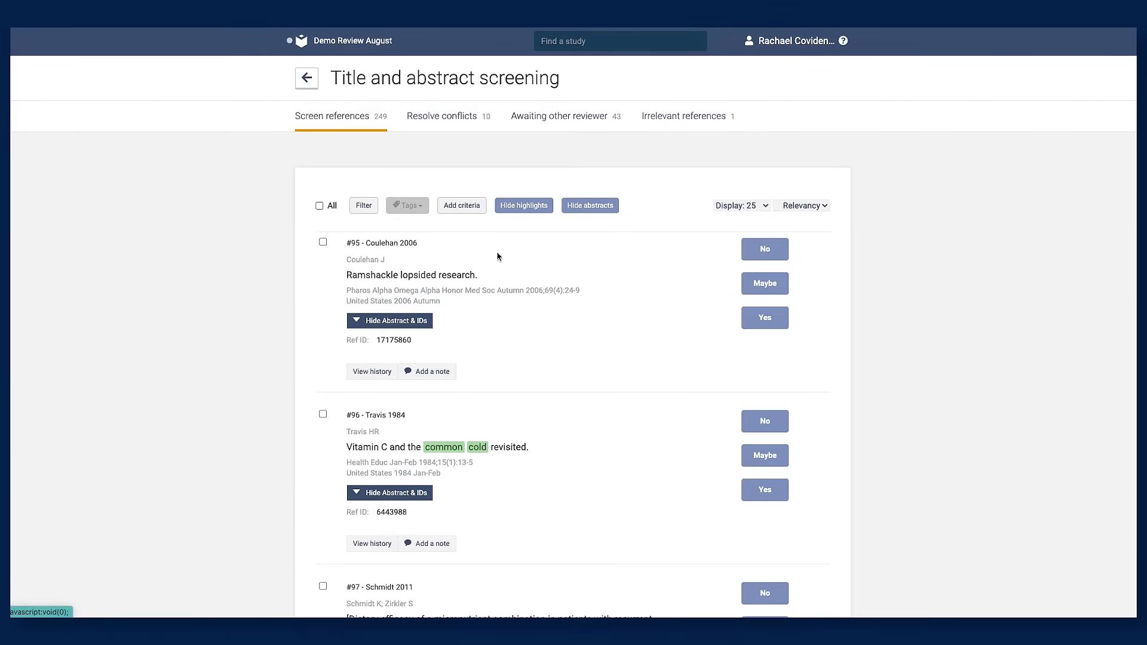
scroll(466, 363, "down", 4)
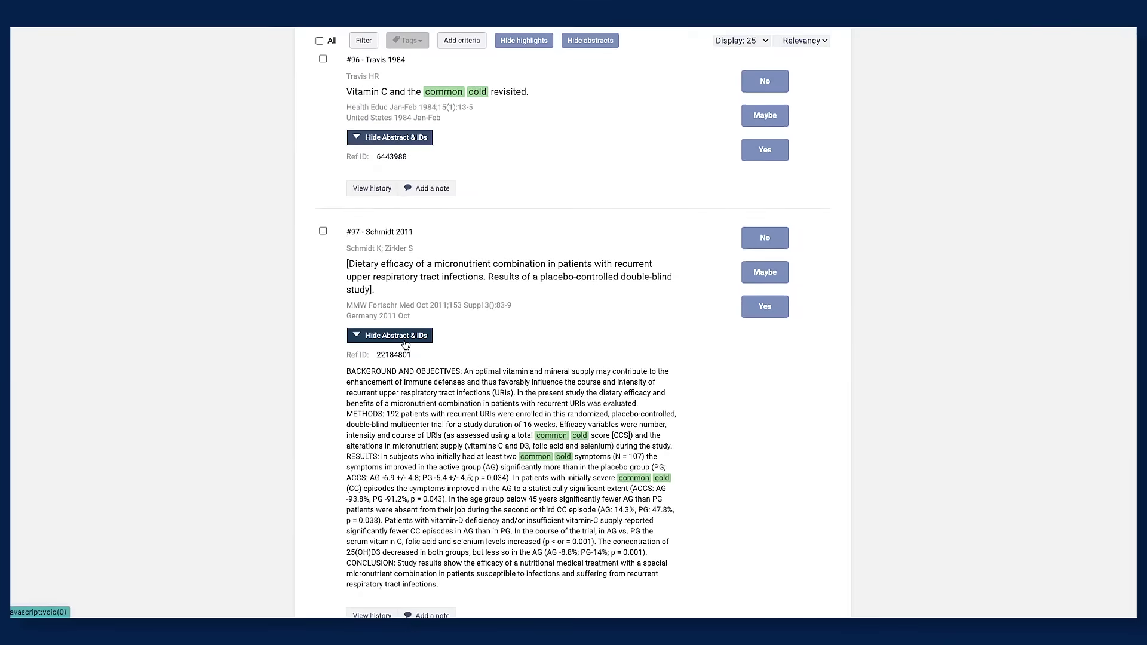
- Add a note to study #97 saying the common cold is referenced
left_click(405, 338)
left_click(405, 339)
scroll(418, 442, "down", 2)
left_click(428, 528)
type("common cold referenced")
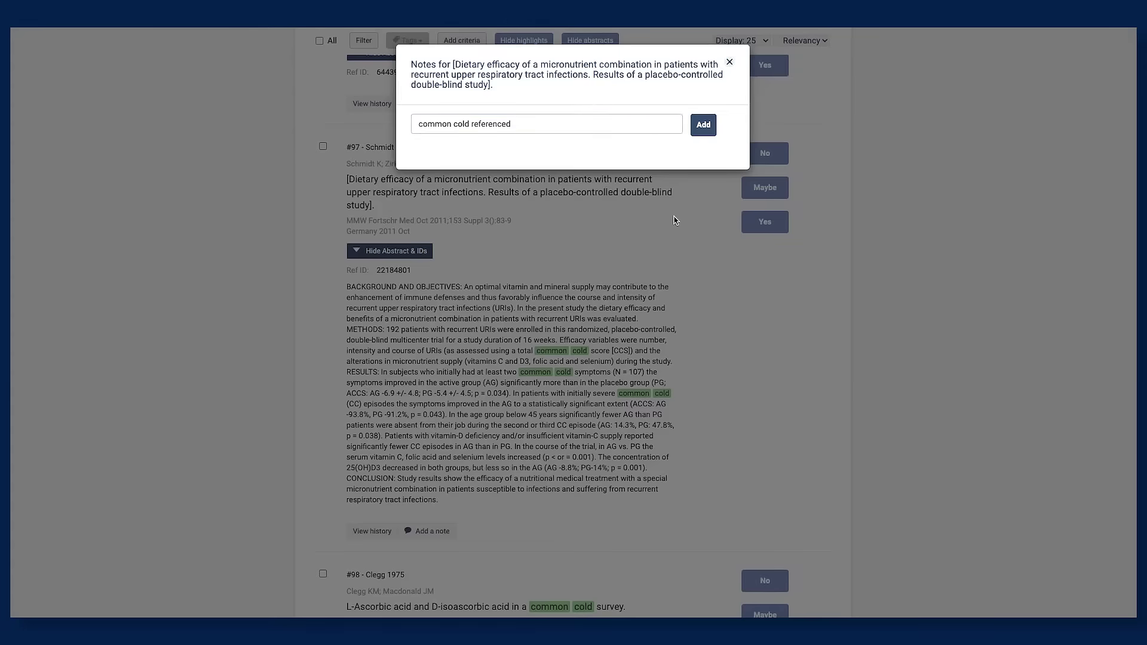
key("Return")
- Check study #97's activity history, then view the references with conflicting votes
left_click(367, 532)
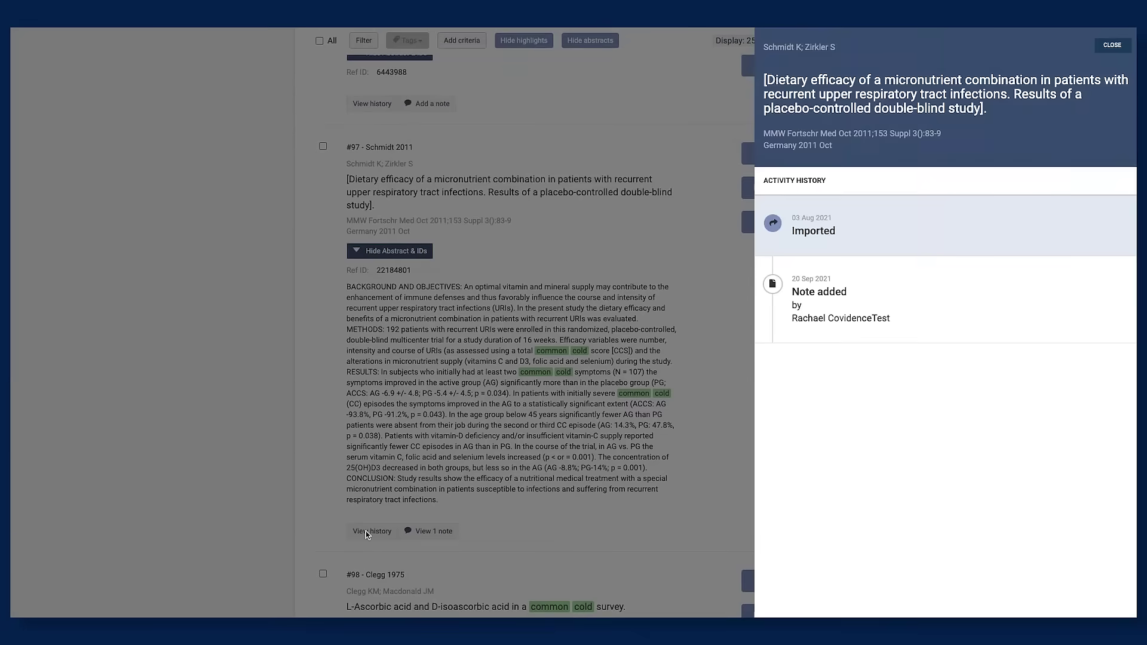
left_click(366, 533)
scroll(538, 448, "up", 1)
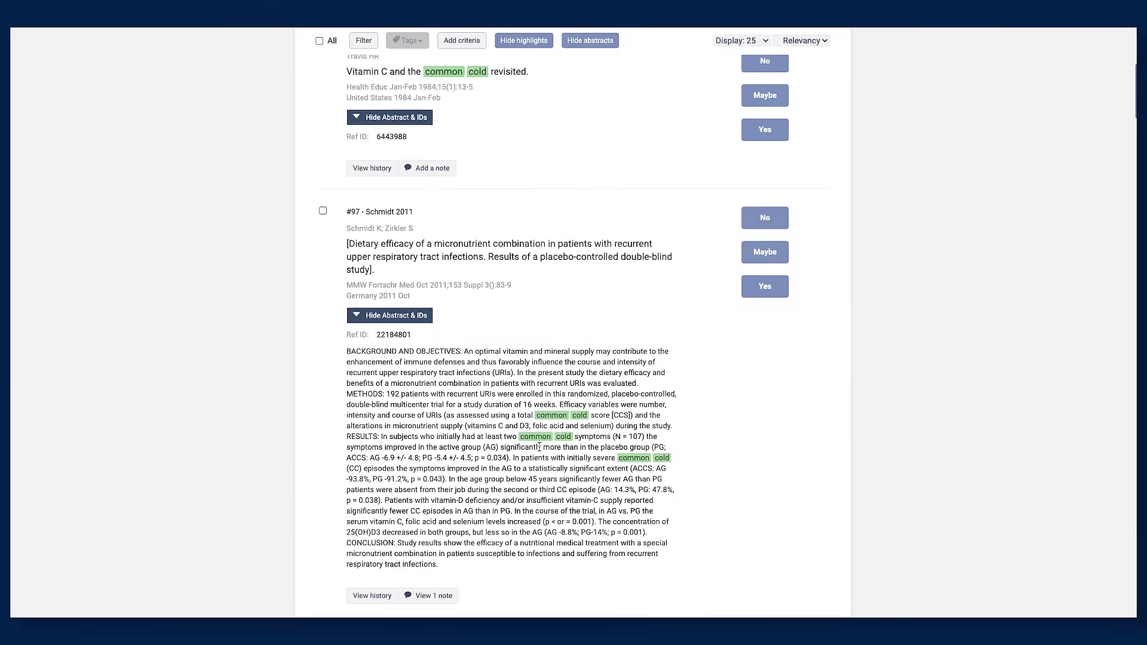
scroll(538, 448, "up", 4)
scroll(534, 418, "up", 1)
left_click(441, 119)
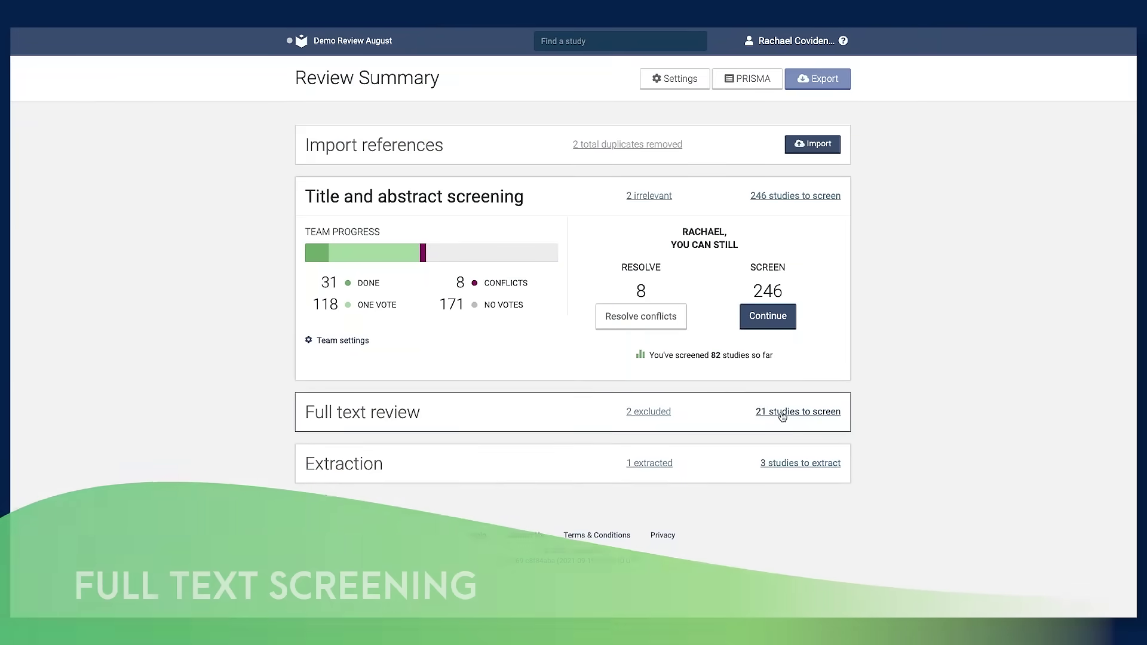
- Exclude study #111 at full-text review for Wrong study design, then check PRISMA exclusion reasons
left_click(779, 410)
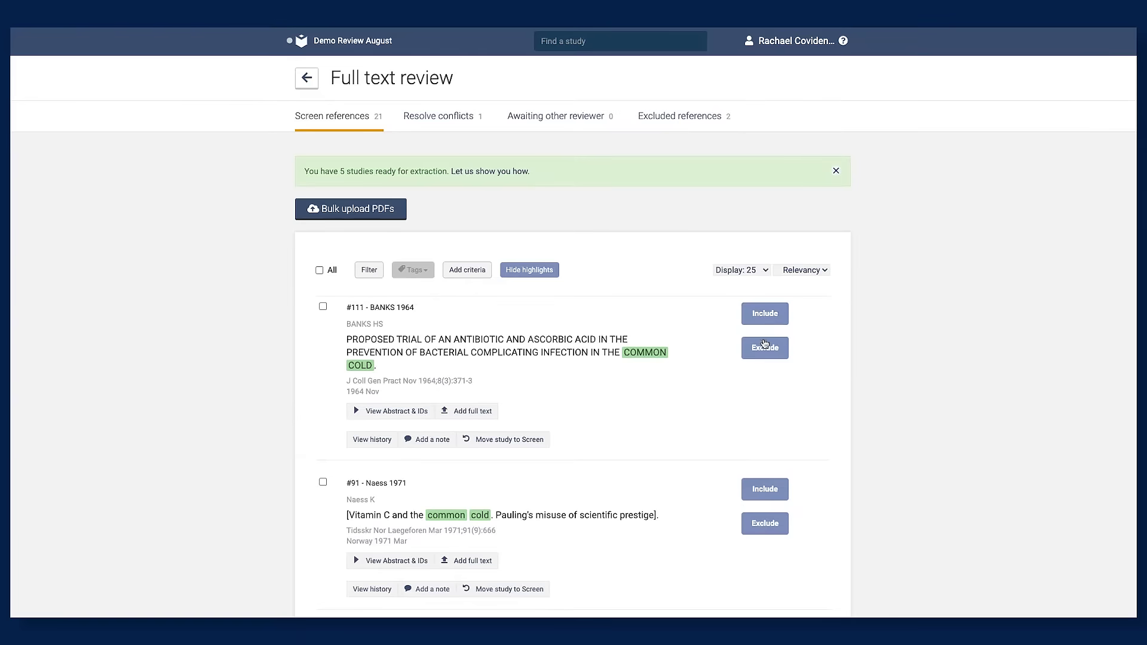
left_click(764, 345)
left_click(789, 357)
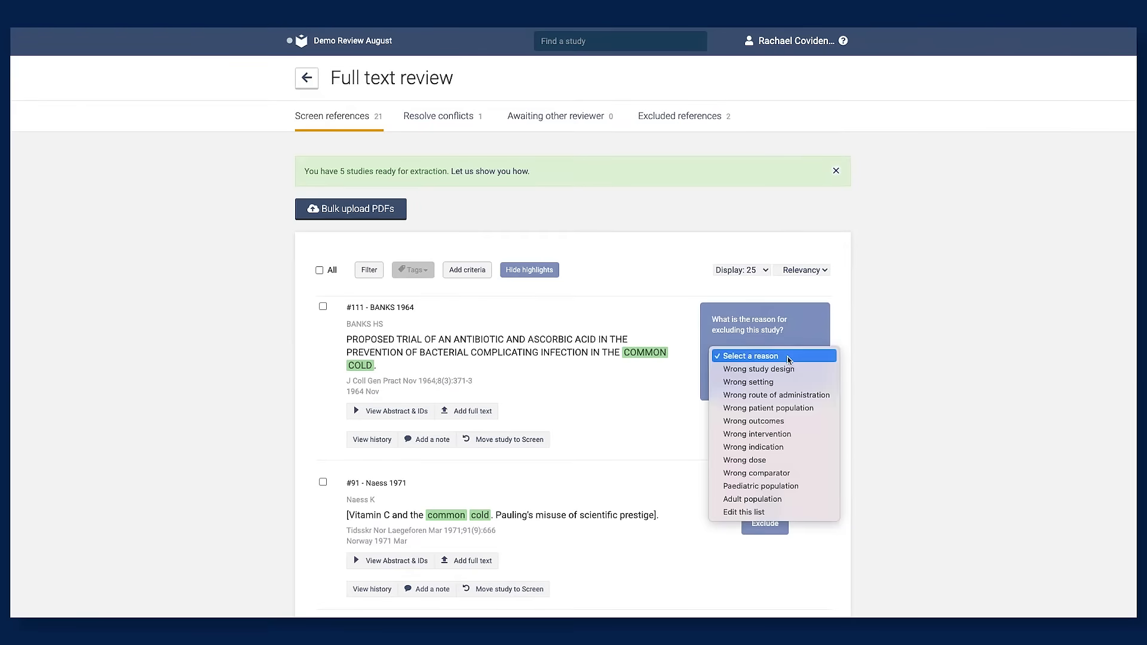
left_click(786, 369)
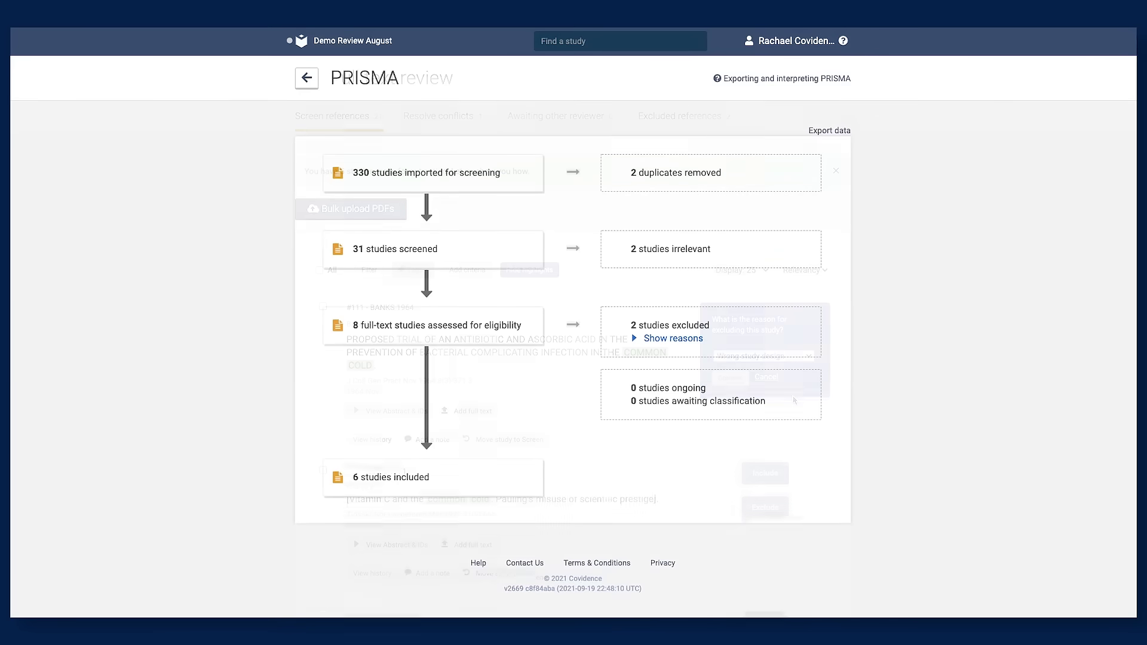
left_click(668, 337)
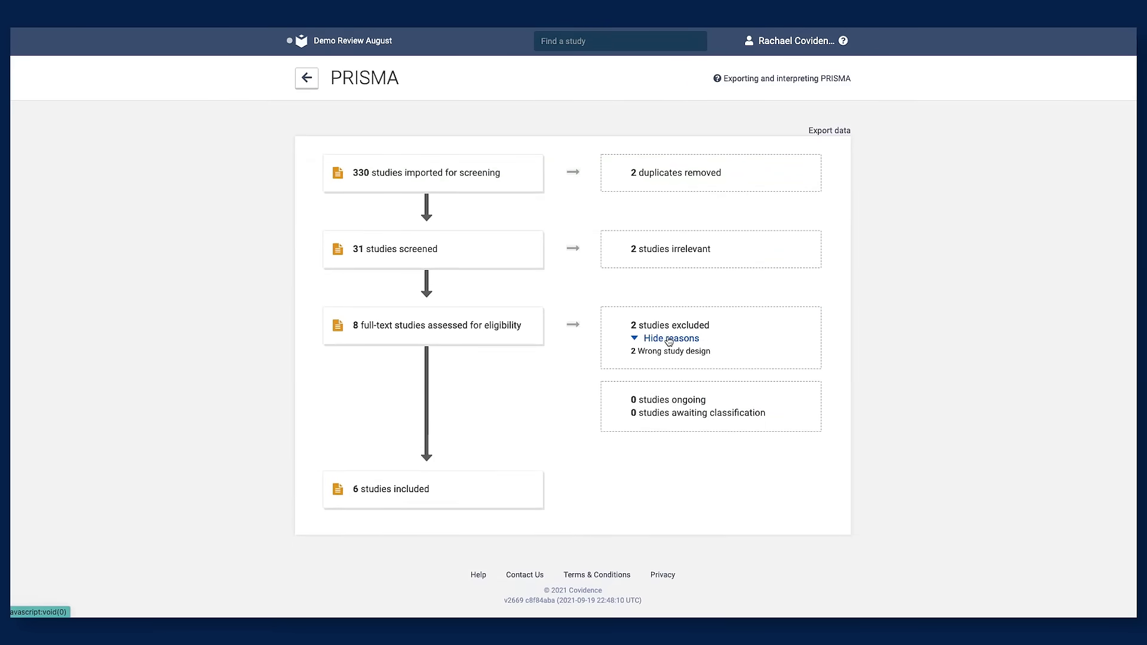
left_click(670, 339)
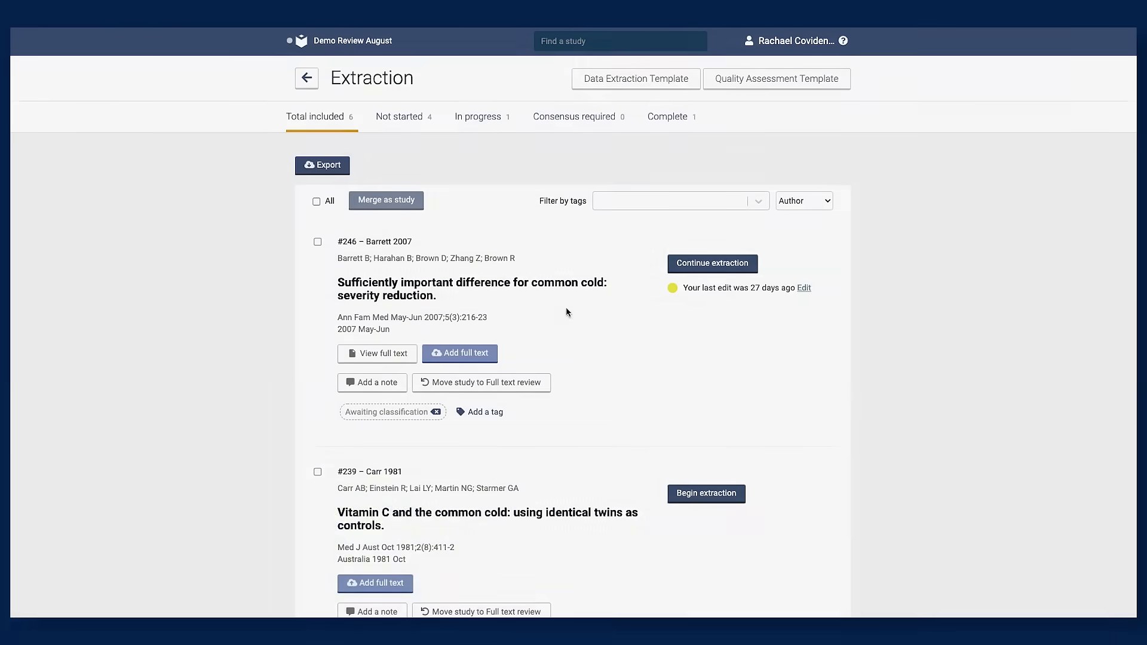
- Add a new domain below Sequence generation in the quality assessment template
left_click(635, 81)
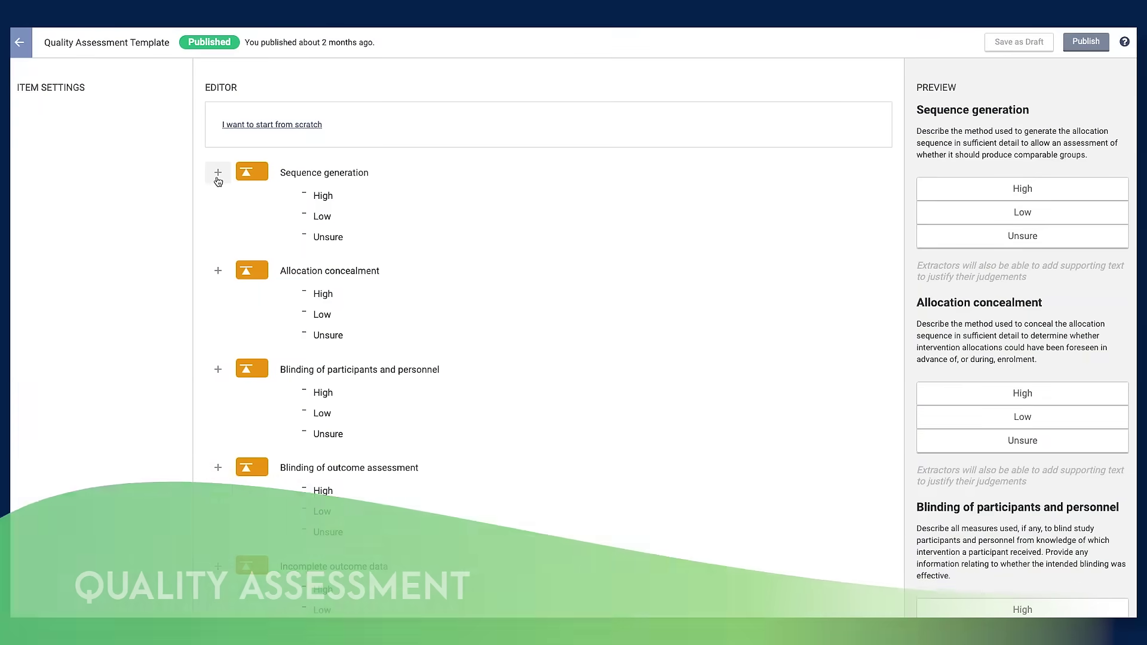
left_click(217, 172)
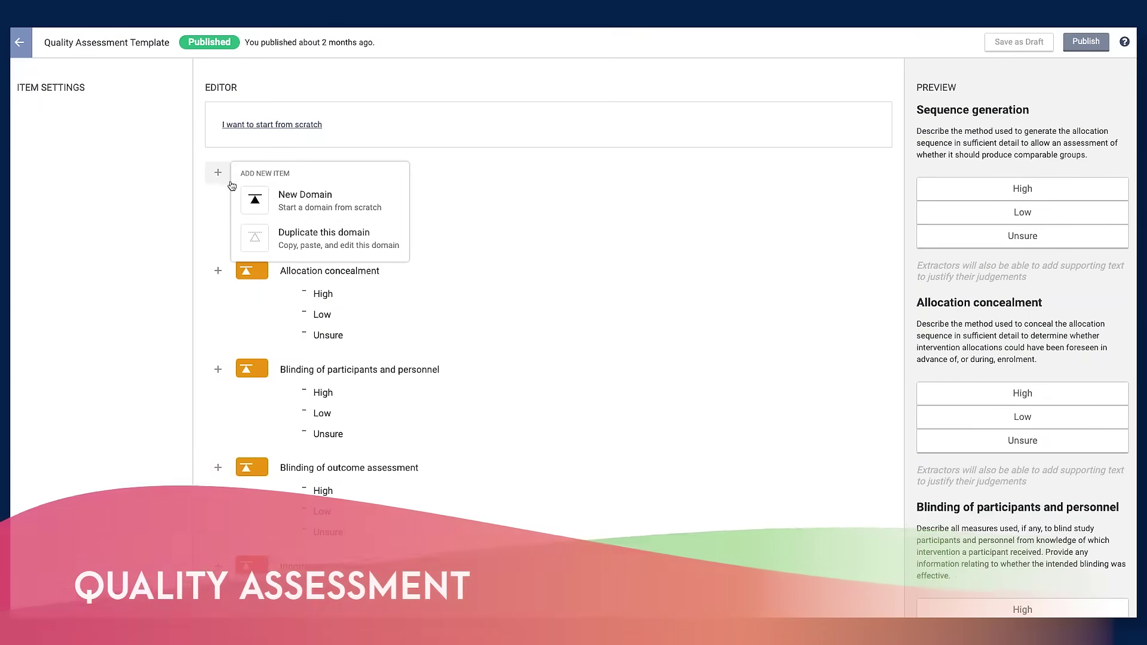
left_click(302, 240)
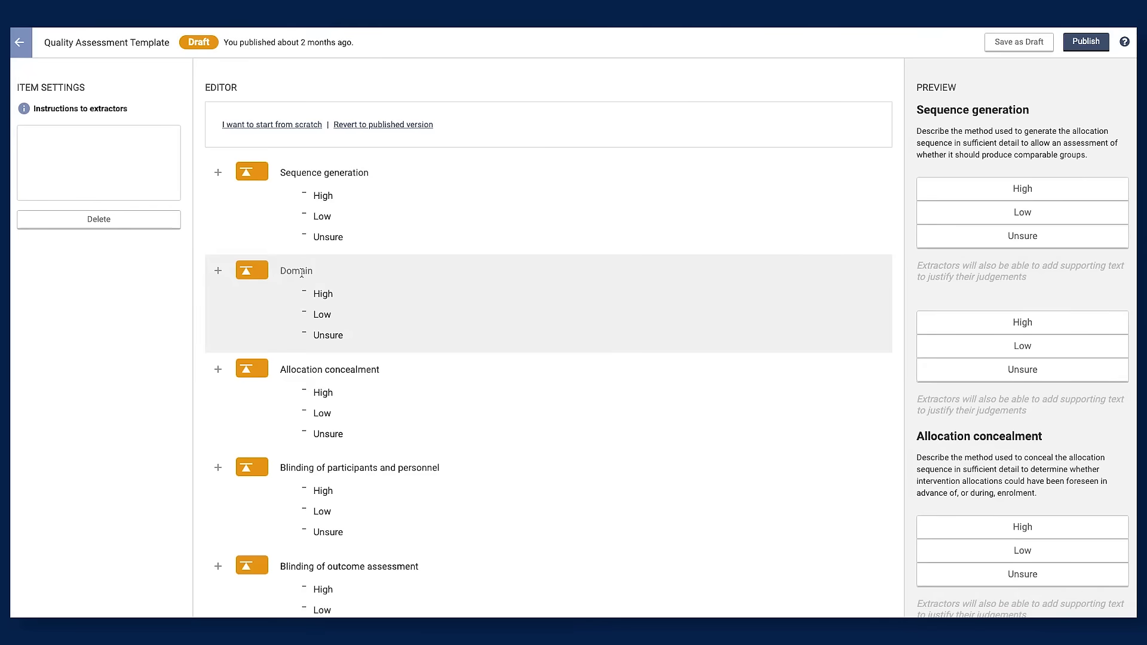
type("New domain")
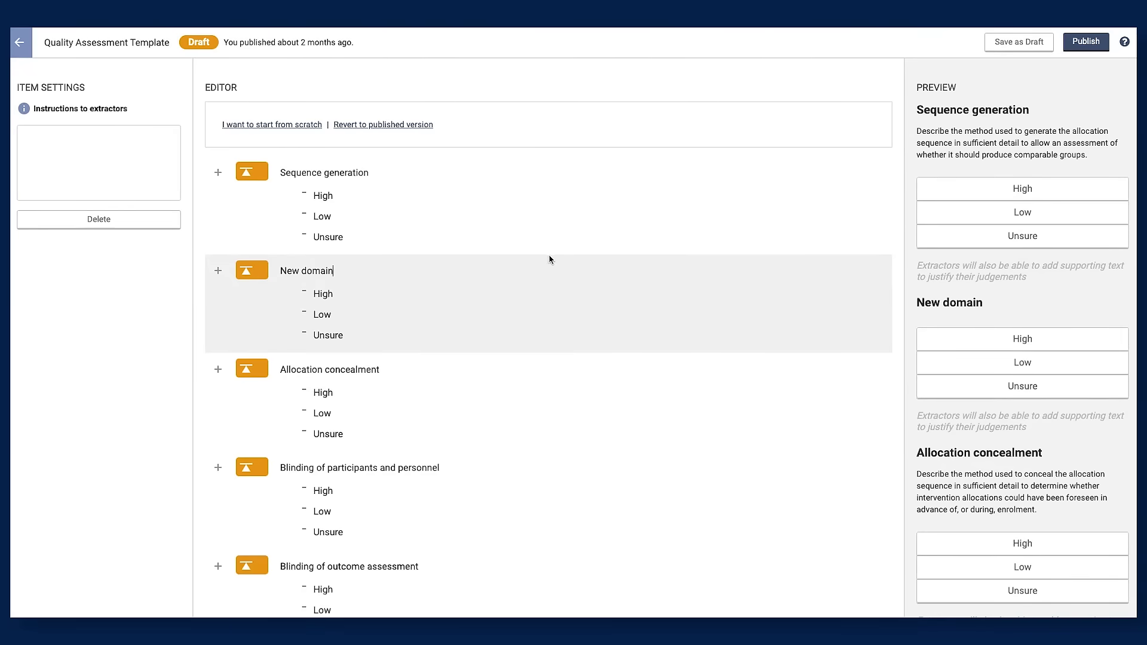
scroll(569, 502, "down", 2)
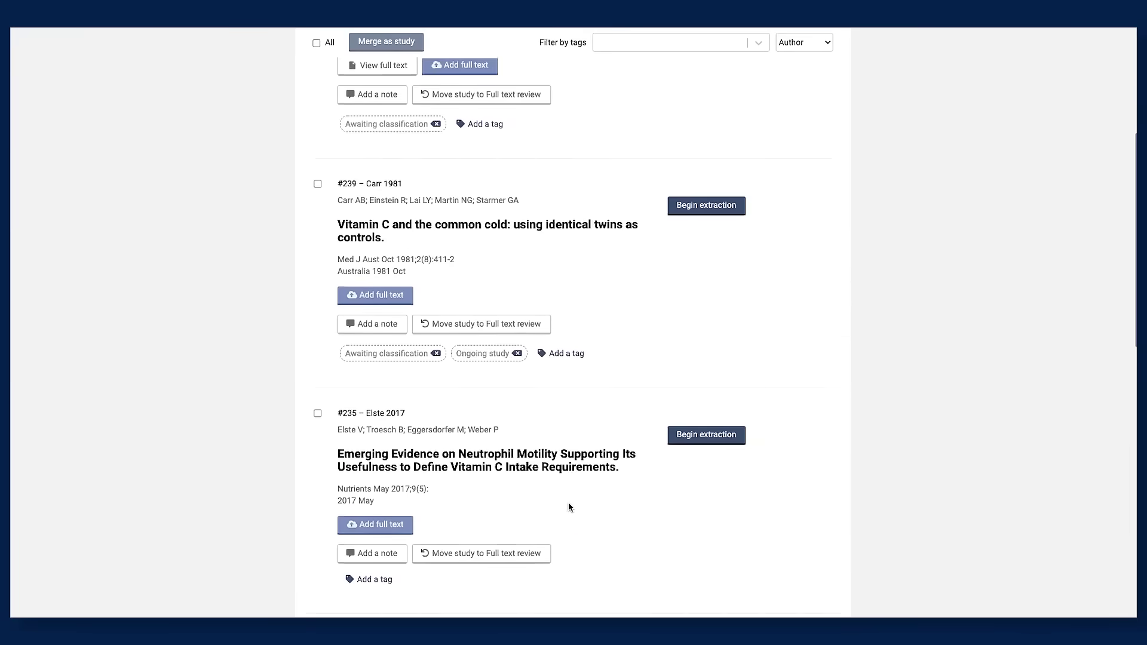
scroll(568, 503, "down", 2)
scroll(568, 507, "down", 1)
scroll(569, 507, "down", 3)
scroll(568, 507, "down", 3)
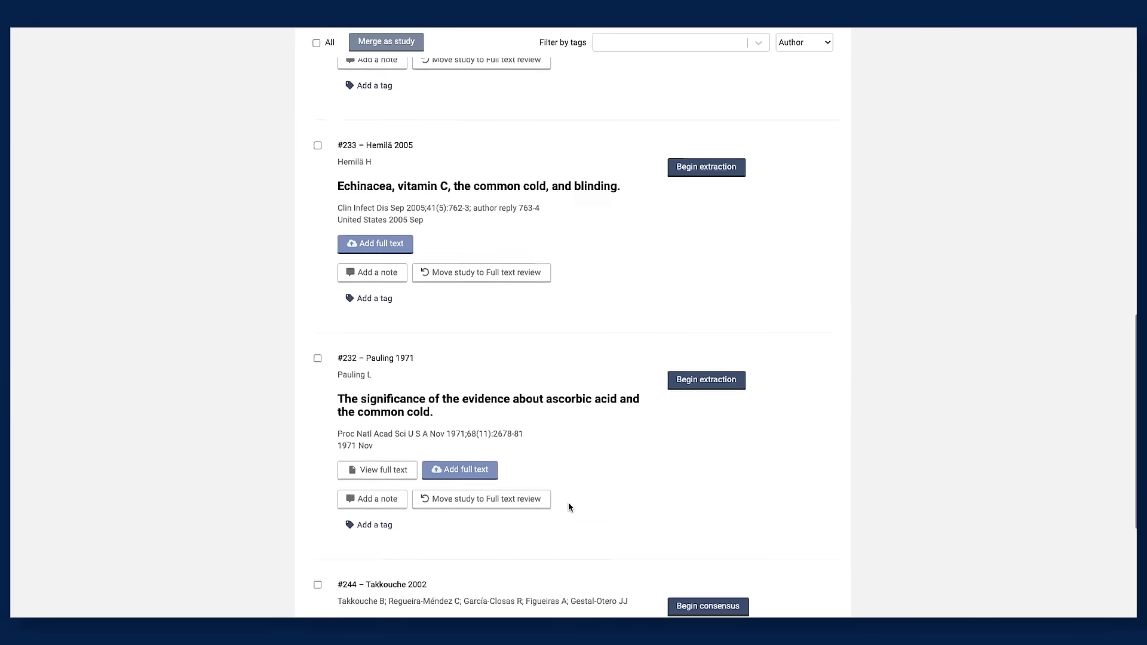
scroll(568, 507, "down", 1)
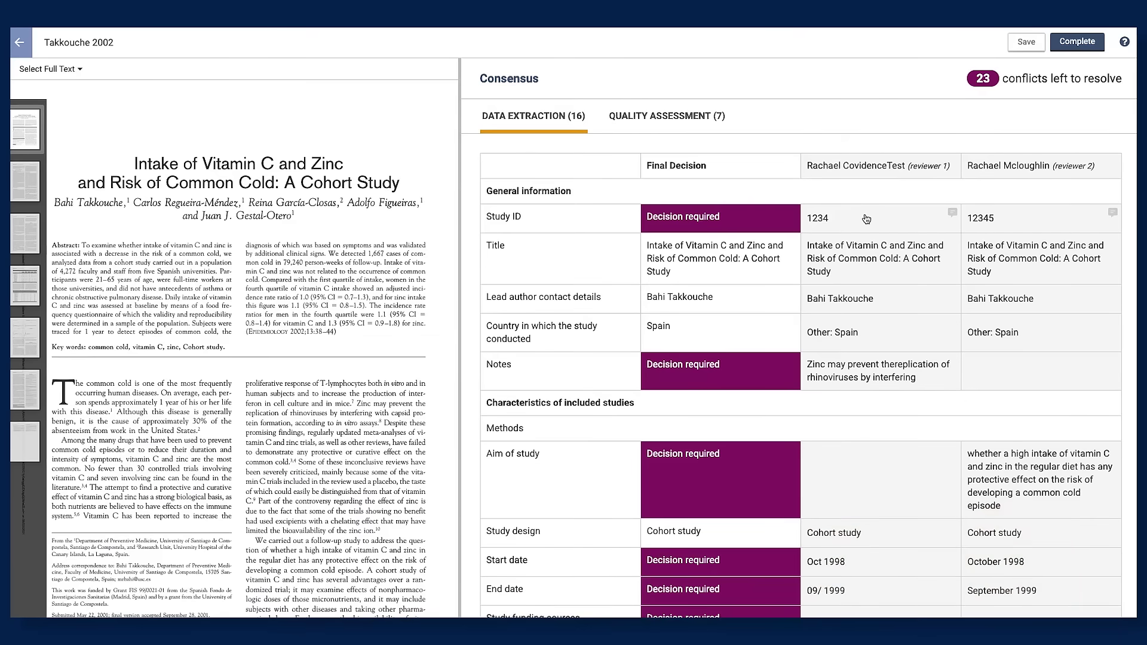
- Accept reviewer 1's Study ID 1234 and Notes, and reviewer 2's study aim, as final
left_click(866, 218)
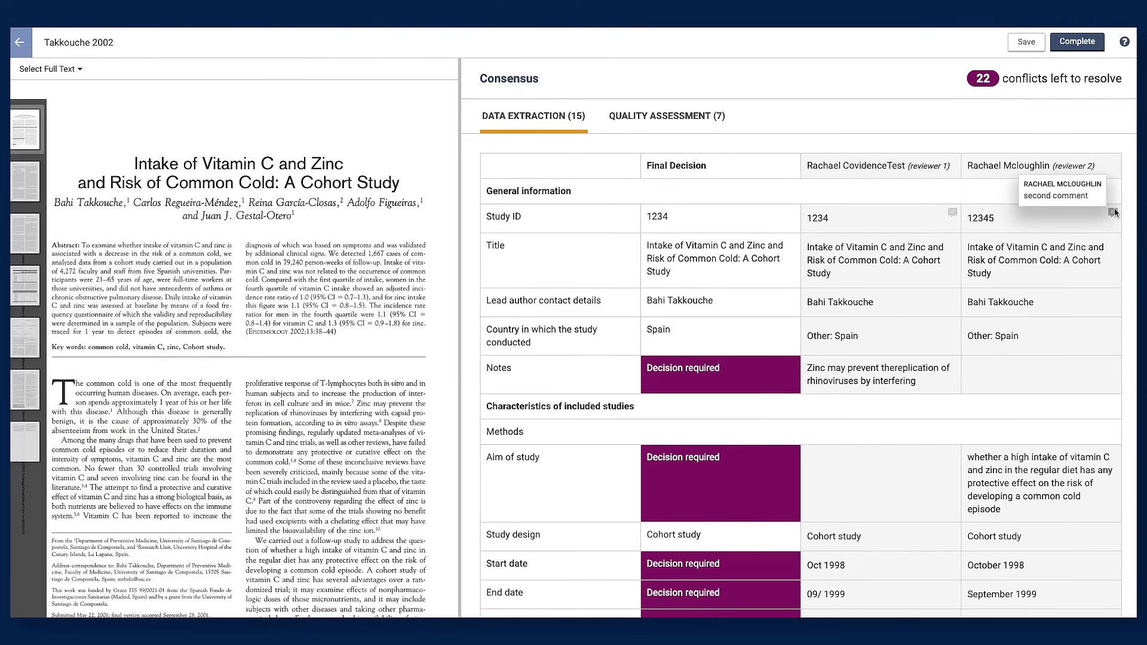
scroll(906, 288, "down", 2)
scroll(896, 261, "down", 1)
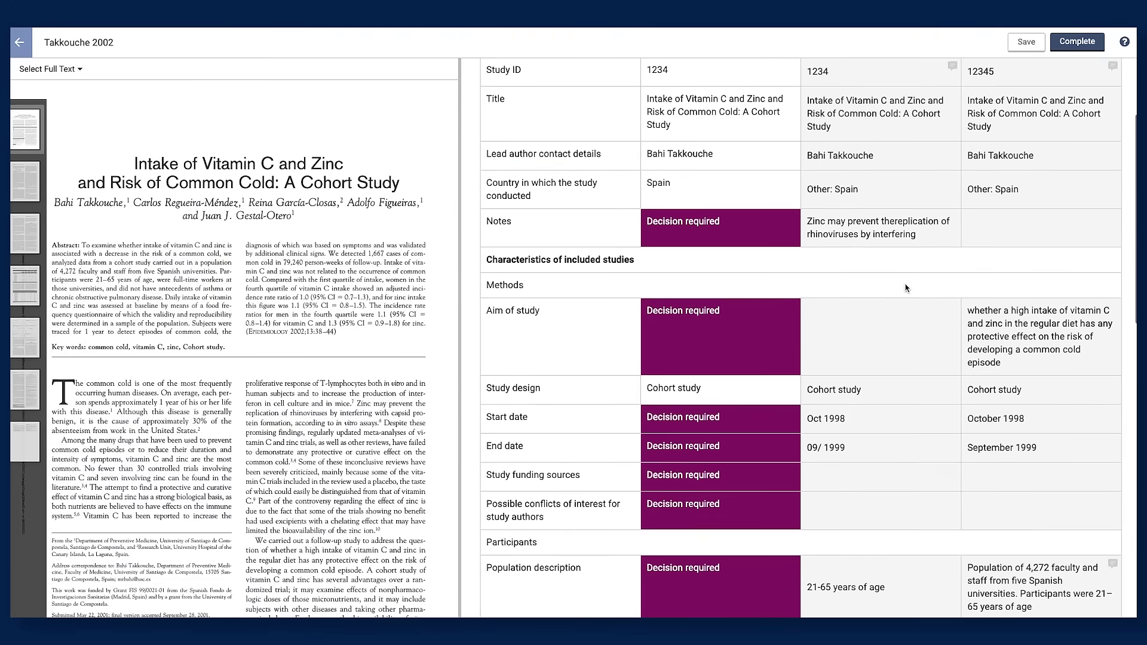
scroll(886, 229, "down", 1)
left_click(887, 229)
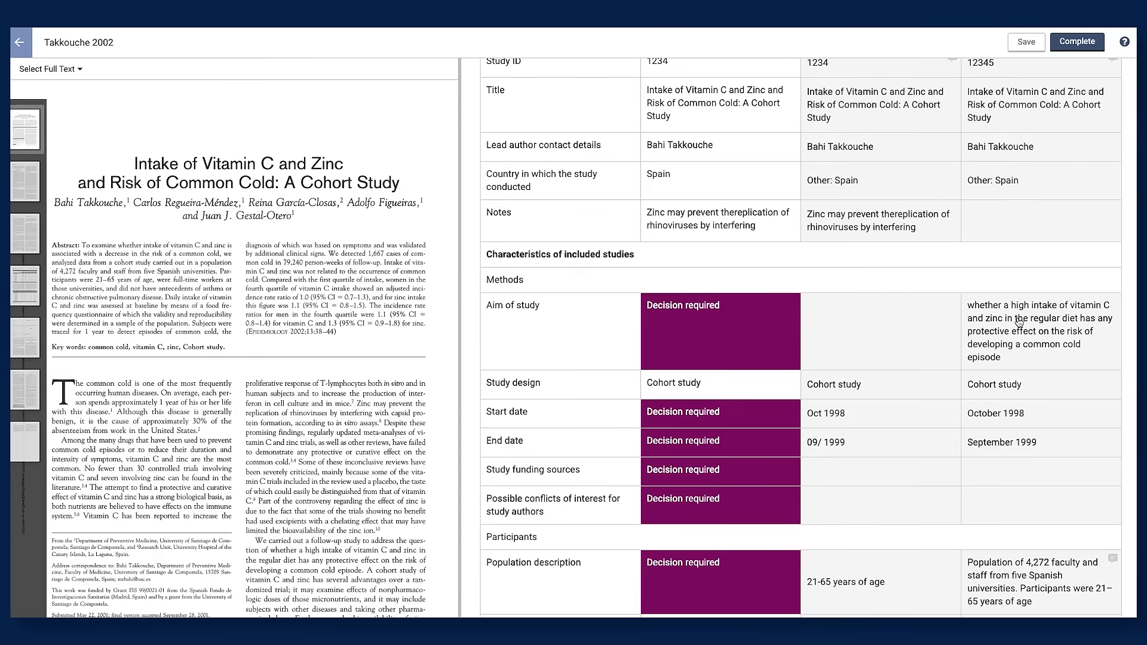
left_click(1019, 321)
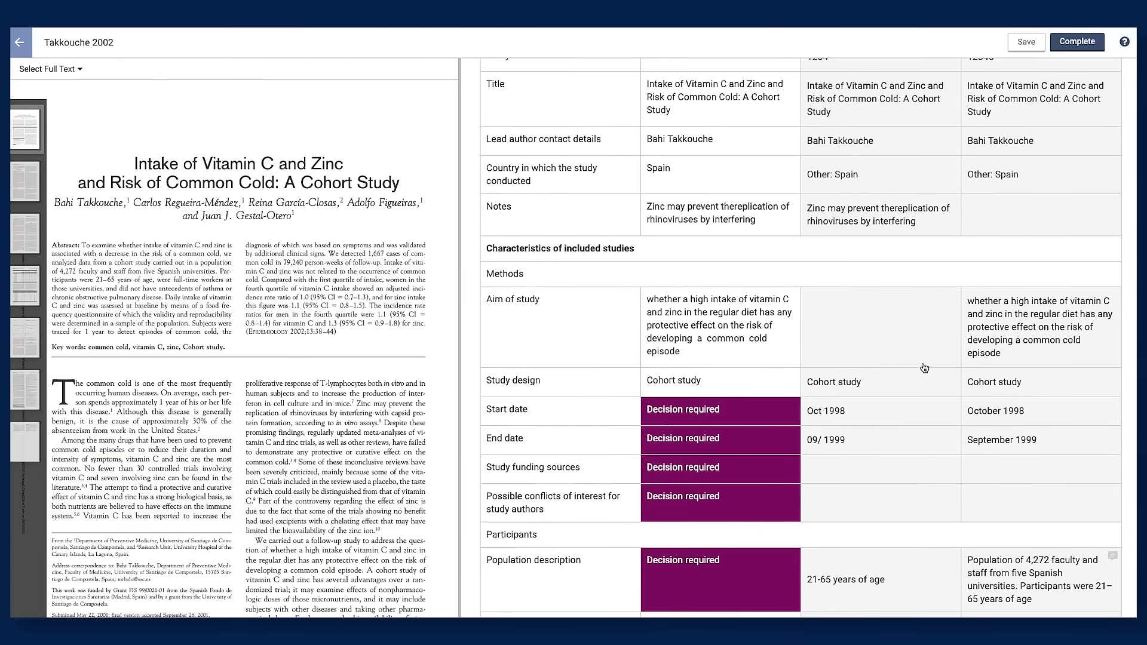
scroll(924, 369, "down", 1)
scroll(923, 368, "down", 1)
scroll(924, 368, "down", 1)
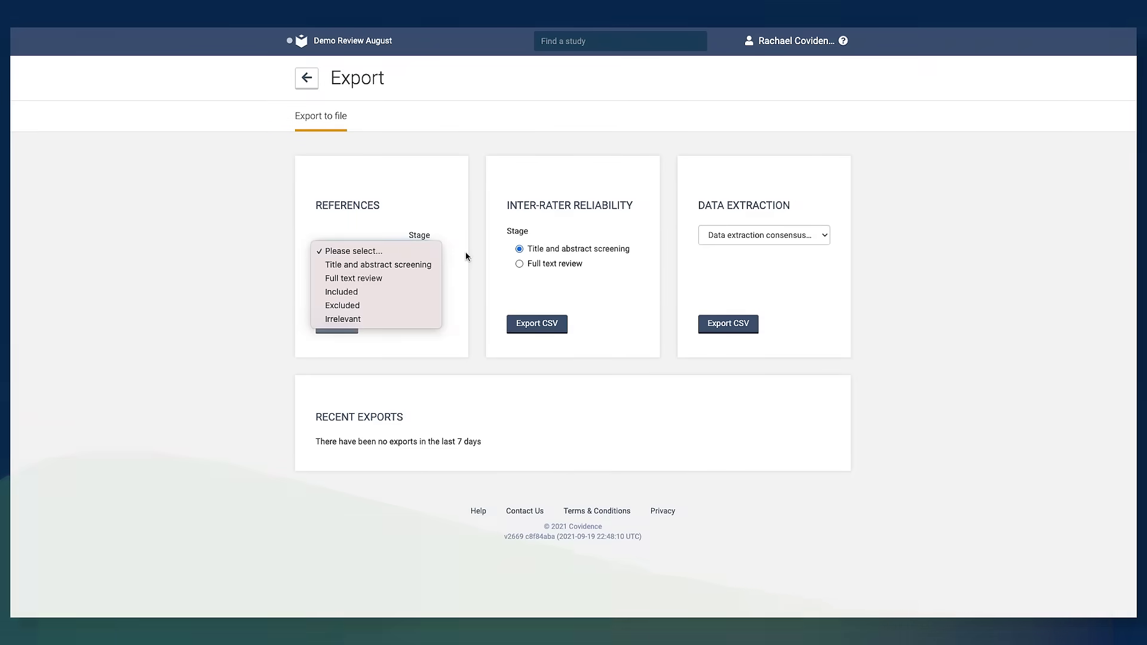
- Leave the References stage unchanged and keep the default data extraction consensus export
left_click(465, 252)
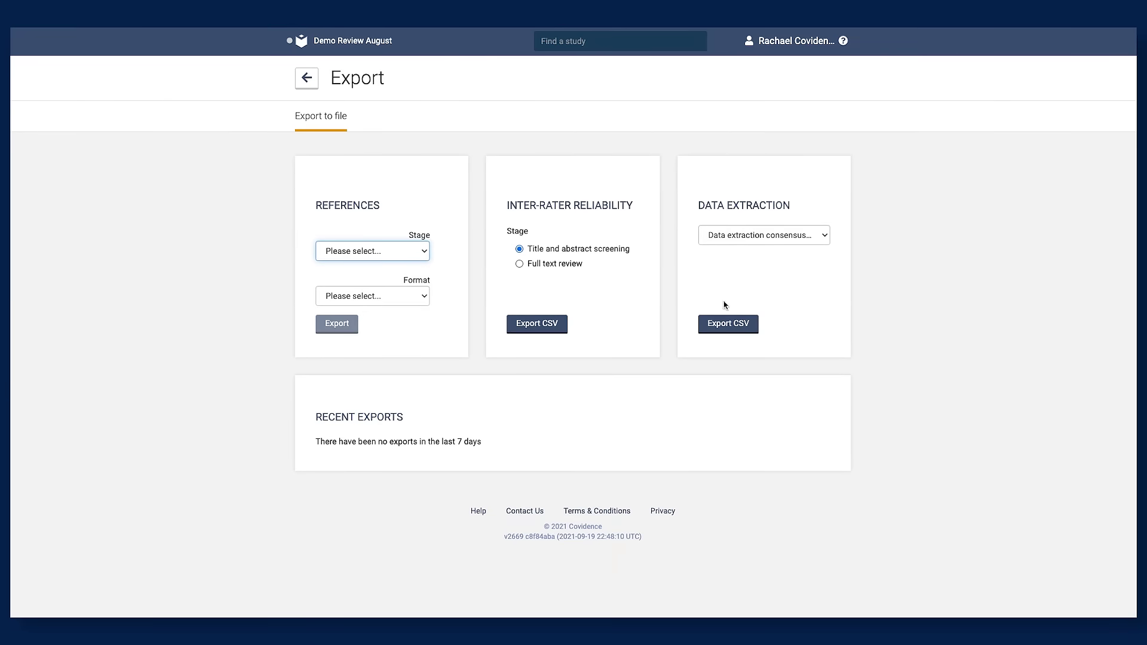
left_click(736, 240)
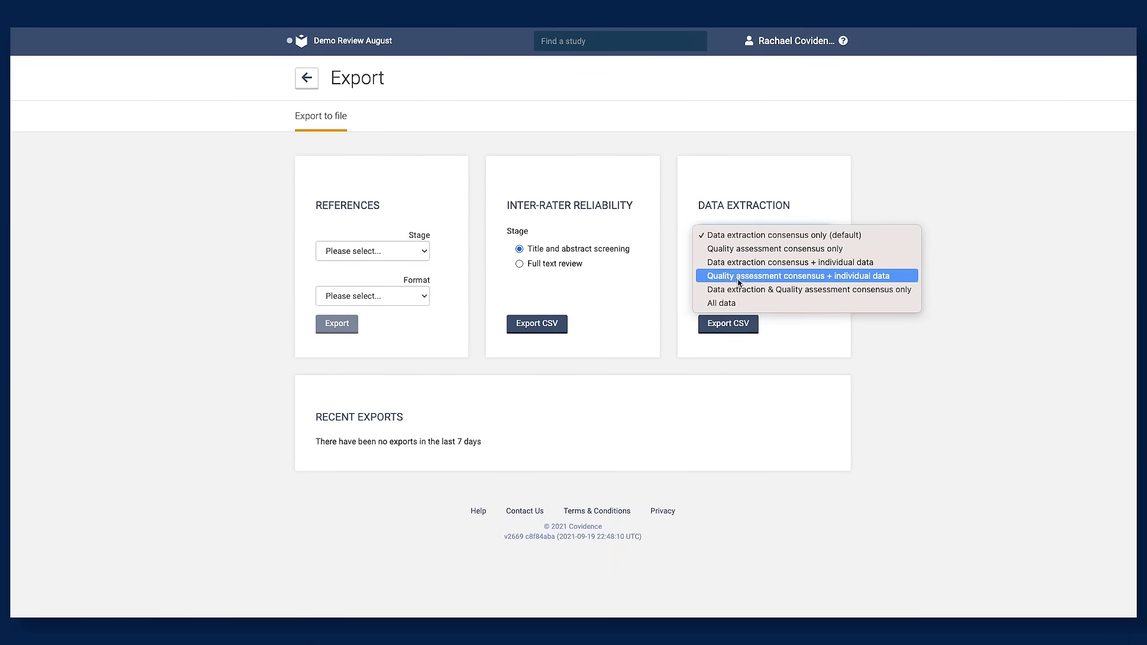
left_click(782, 336)
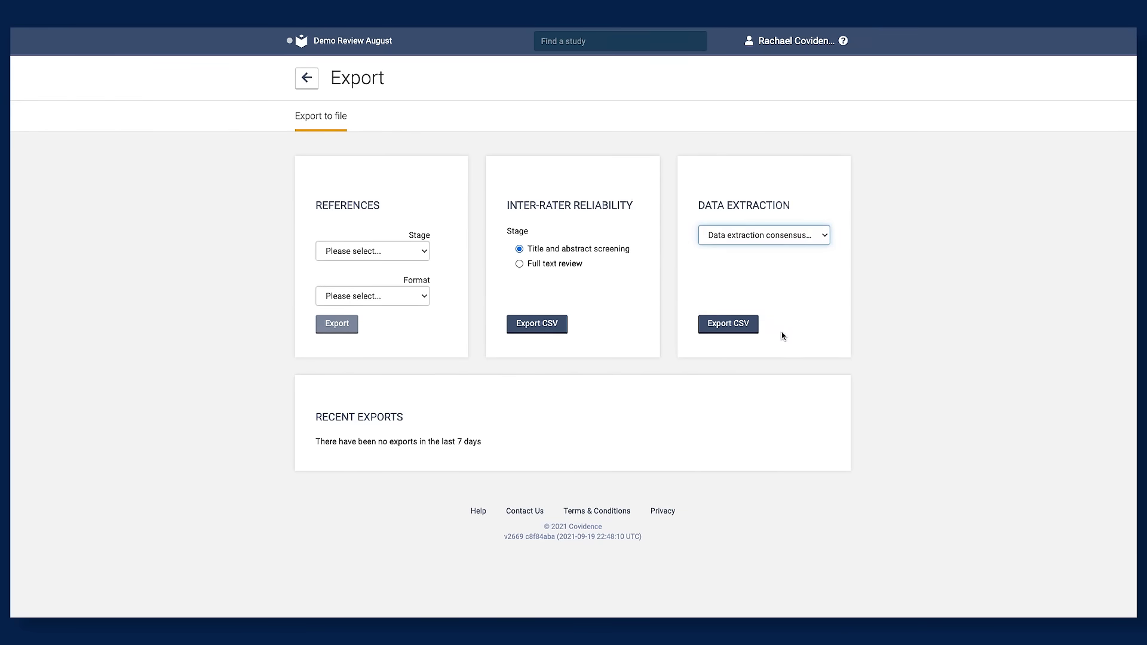